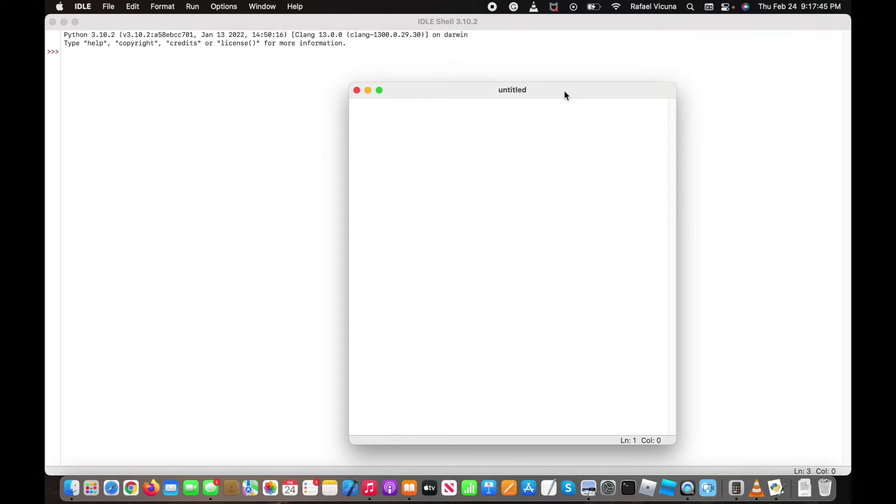
left_click_drag(566, 95, 490, 83)
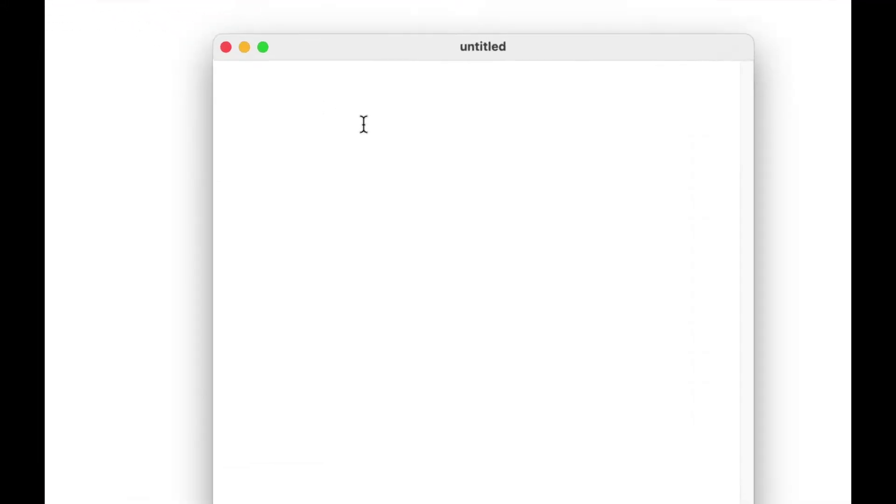
type("import web")
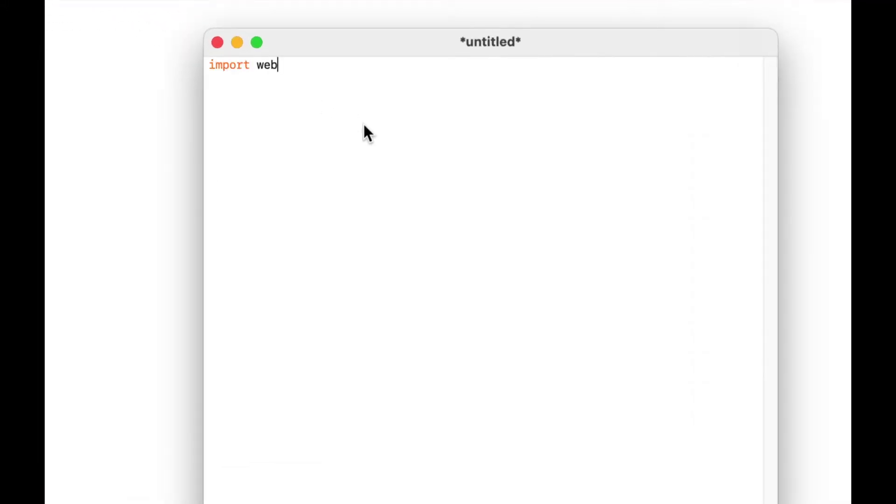
type("browser")
key("Return")
key("Return")
type("webbrow")
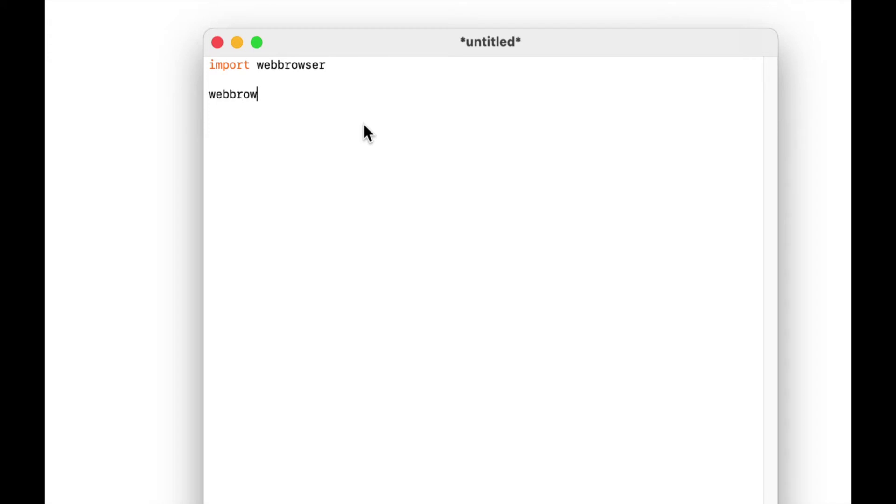
type("ser.open(\"\"")
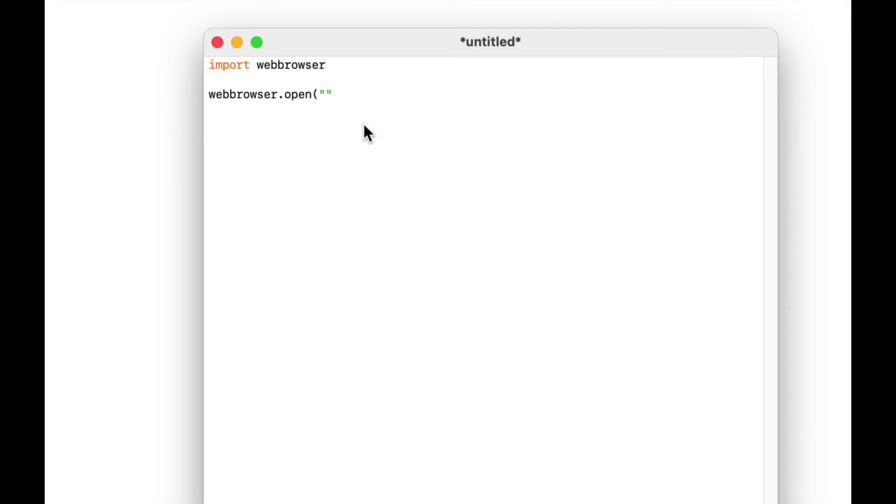
type(")")
key("Left")
key("Left")
type("https:")
type("//www.duckduckgo.")
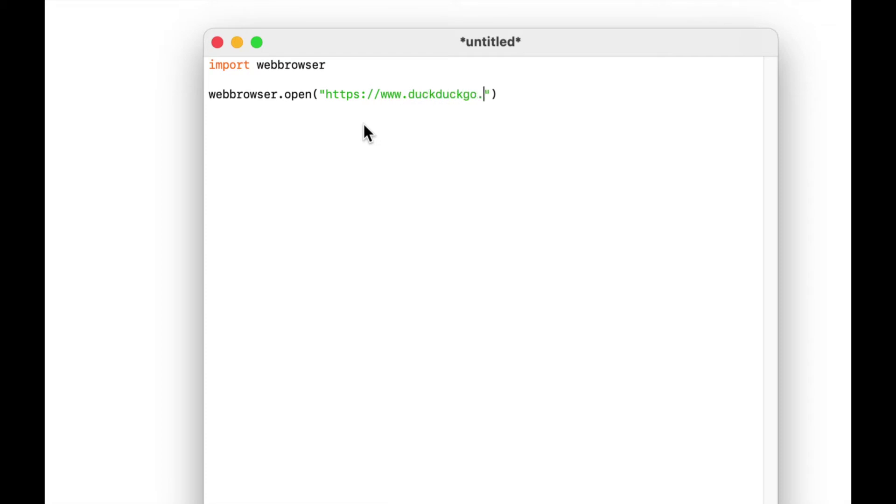
type("com/")
key("Right")
key("Right")
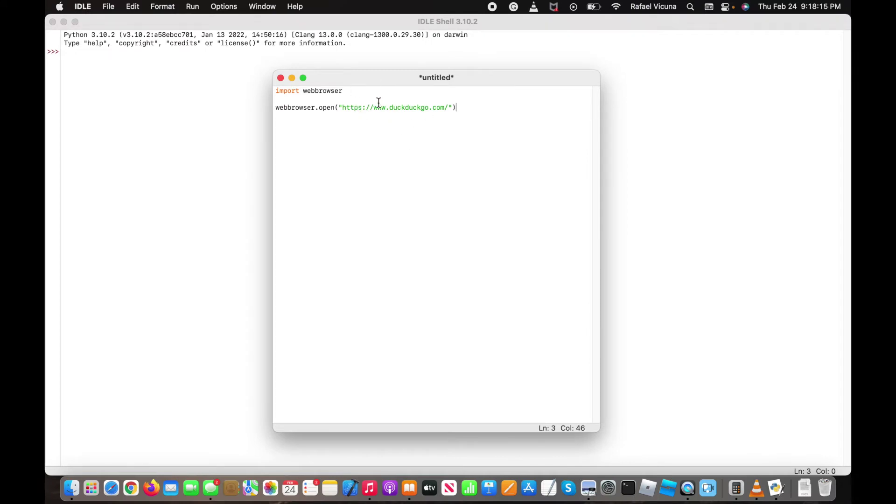
left_click(112, 6)
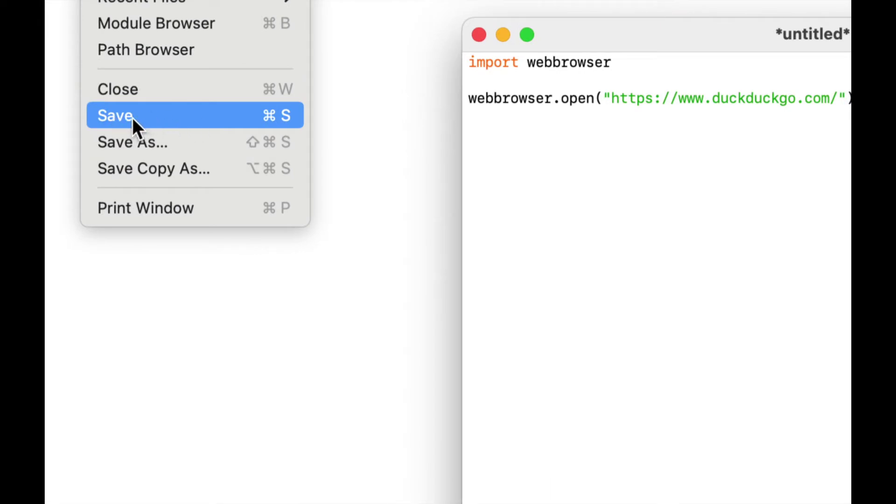
Save the script as SimplePythonTutorial.py in automatePythonPractice and widen the editor window
left_click(165, 117)
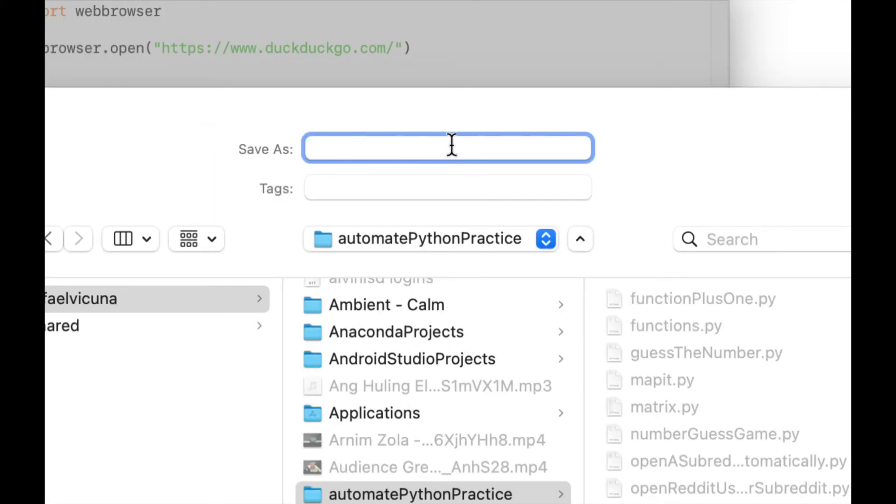
type("SimplePythonTu")
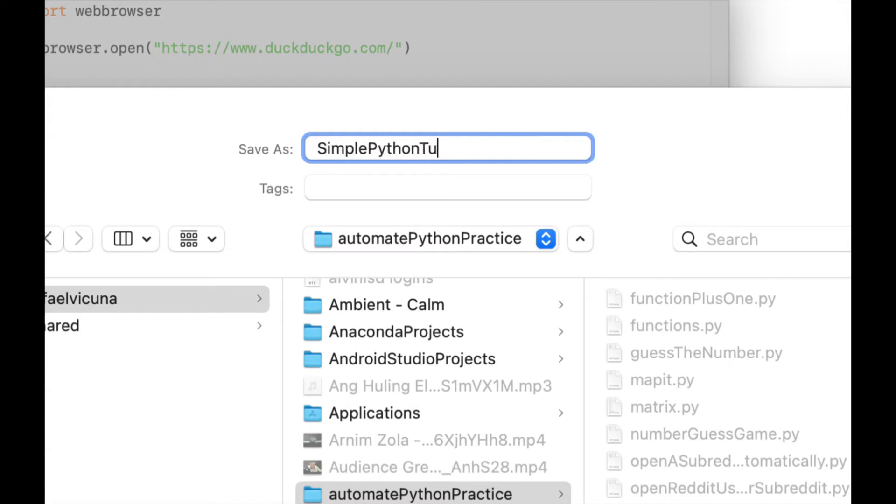
type("torial.py")
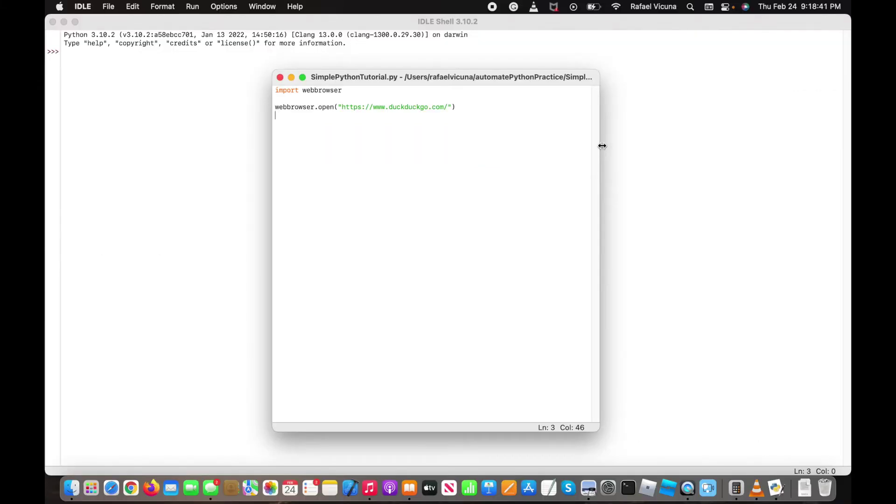
left_click_drag(602, 146, 765, 132)
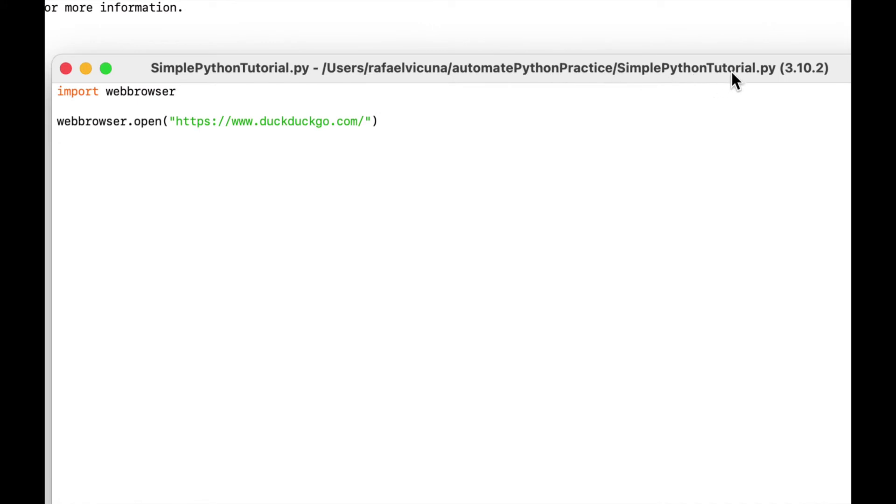
left_click_drag(718, 70, 707, 70)
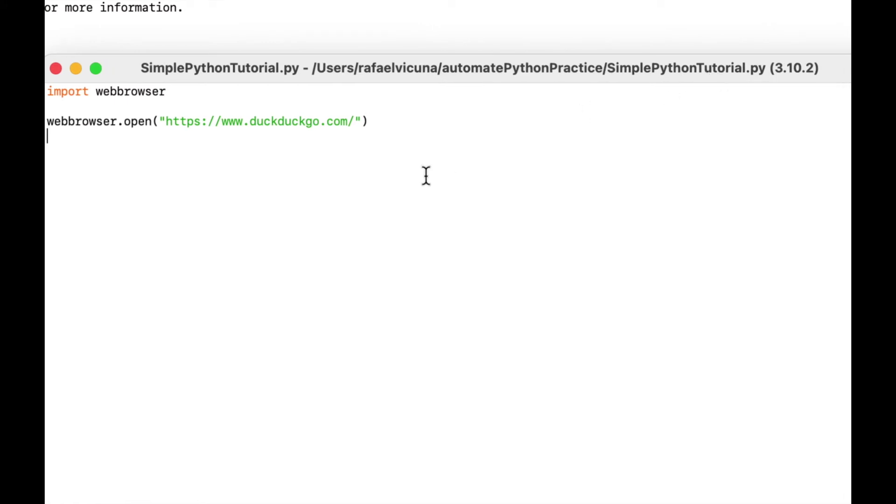
Run the module so DuckDuckGo opens in Safari, then reposition the browser window
left_click(193, 7)
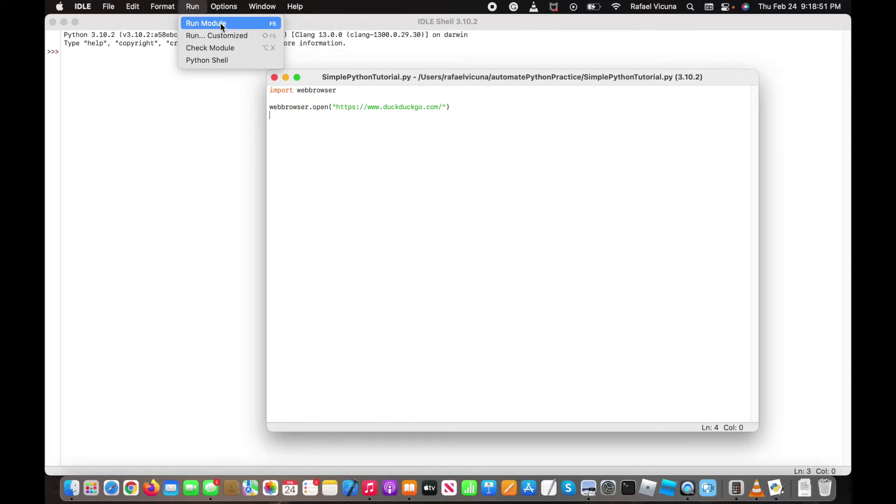
left_click(220, 24)
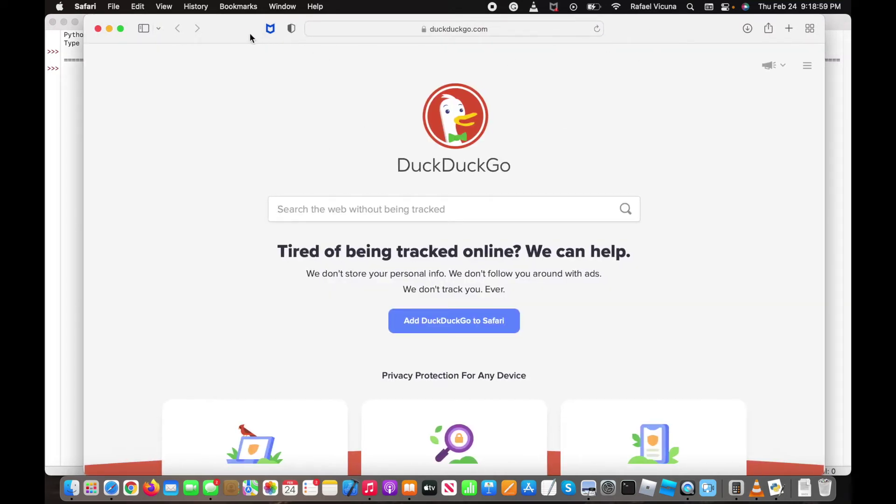
left_click_drag(253, 33, 274, 76)
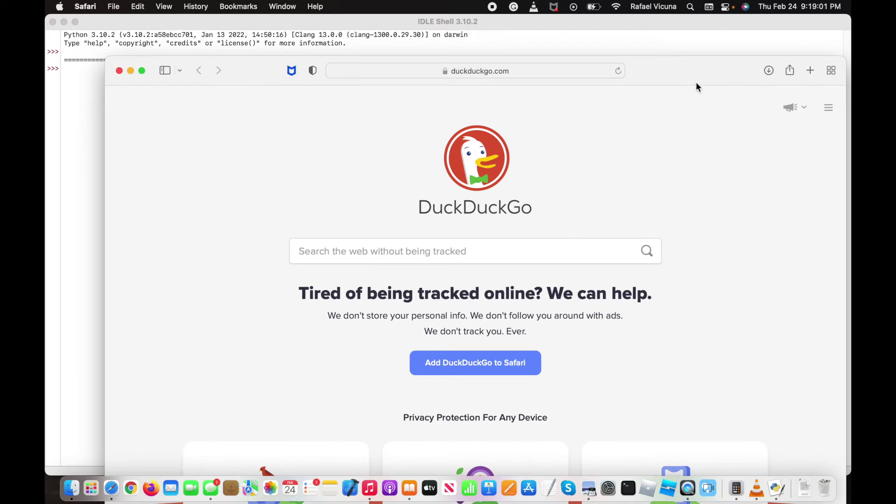
Quit Safari and bring the script window back to the front
left_click_drag(697, 83, 653, 71)
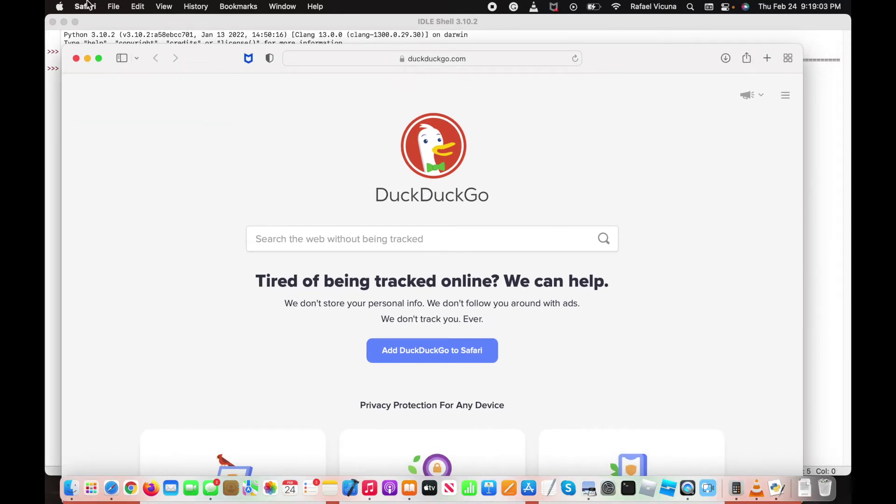
left_click(87, 5)
left_click(145, 173)
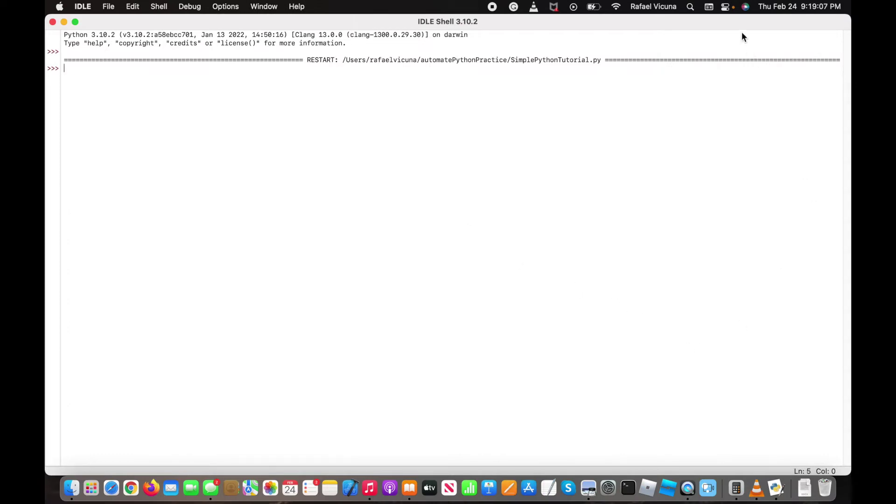
key("super+grave")
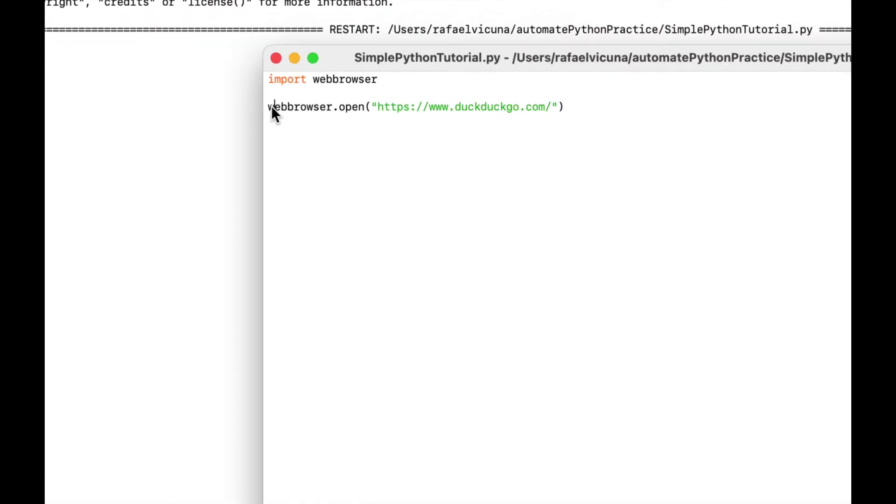
Comment out the webbrowser.open line with #, save, and switch to the Python shell
left_click(271, 108)
type("#")
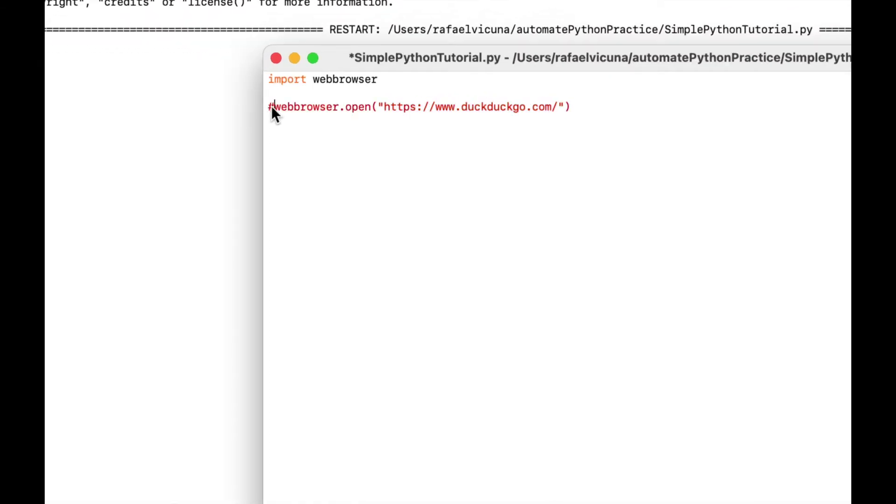
key("super+s")
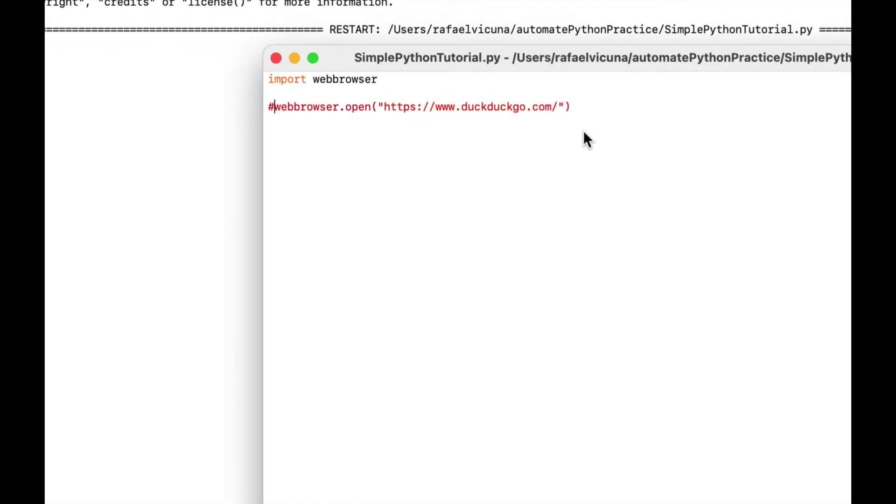
left_click_drag(571, 107, 270, 108)
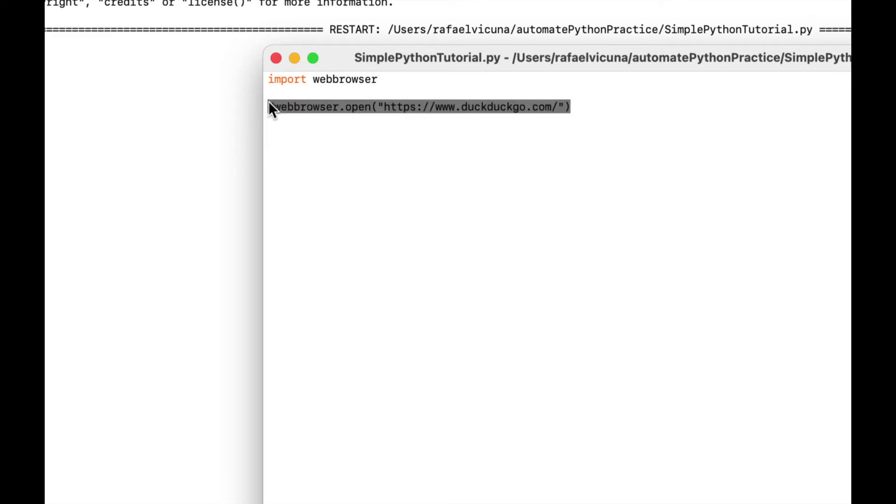
left_click(339, 130)
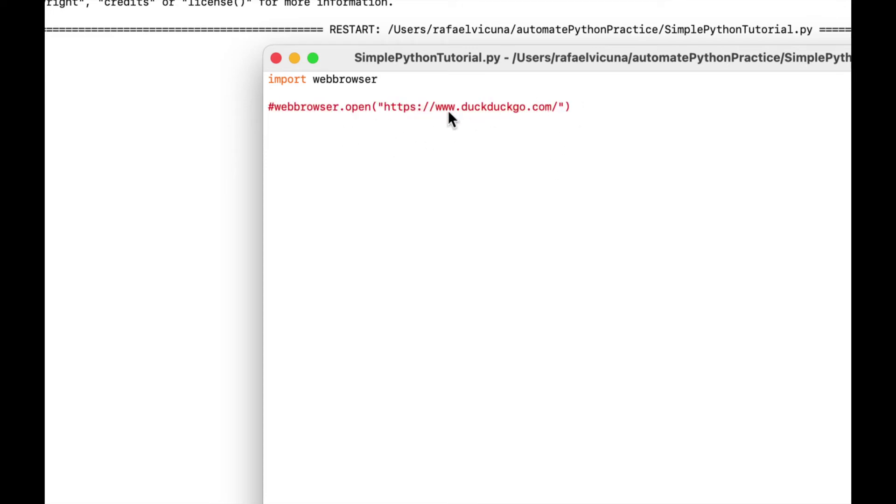
type("\\")
key("BackSpace")
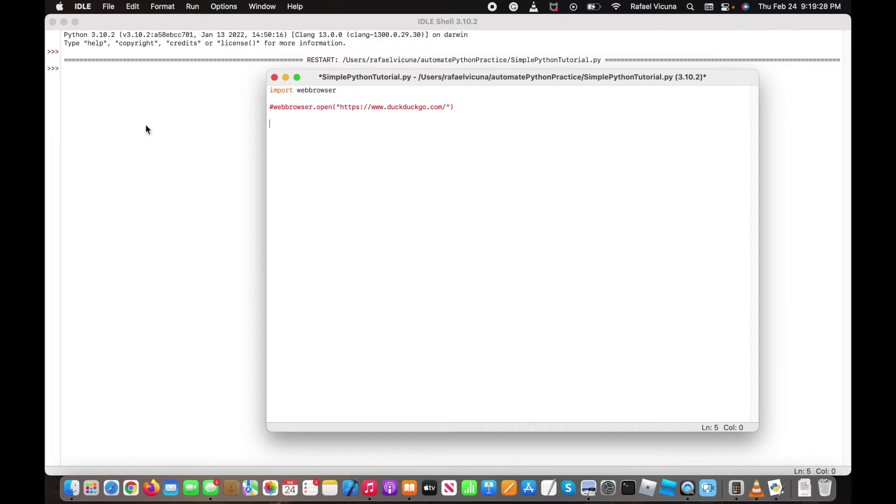
left_click(145, 126)
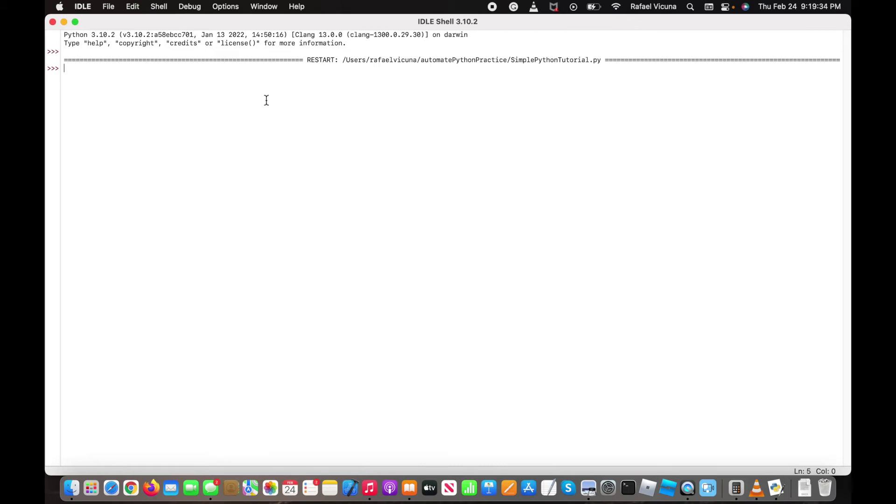
type("import ")
type("webbrowser")
In the shell, import webbrowser, run webbrowser.get(), then print(webbrowser._browsers)
key("Return")
type("we")
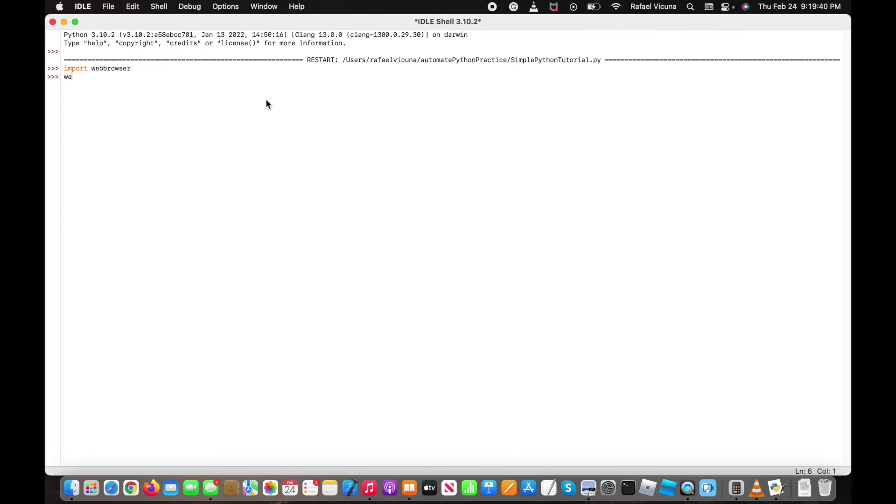
type("bbrowser.get()")
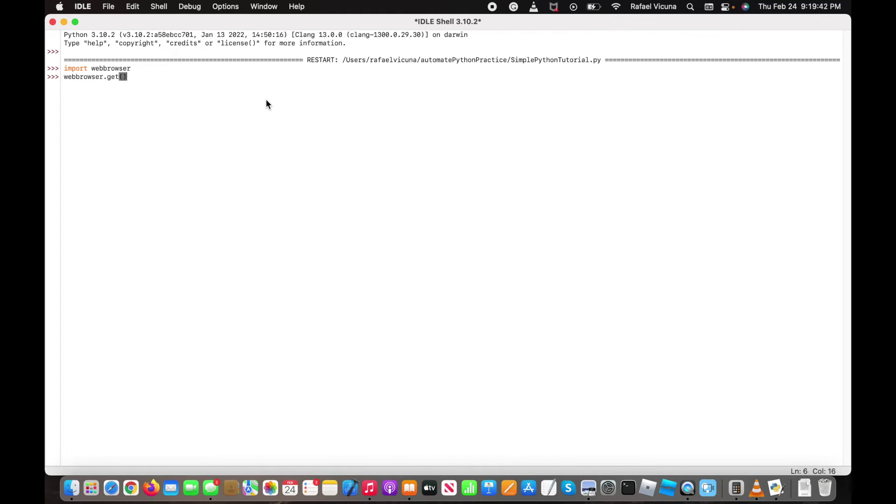
key("Return")
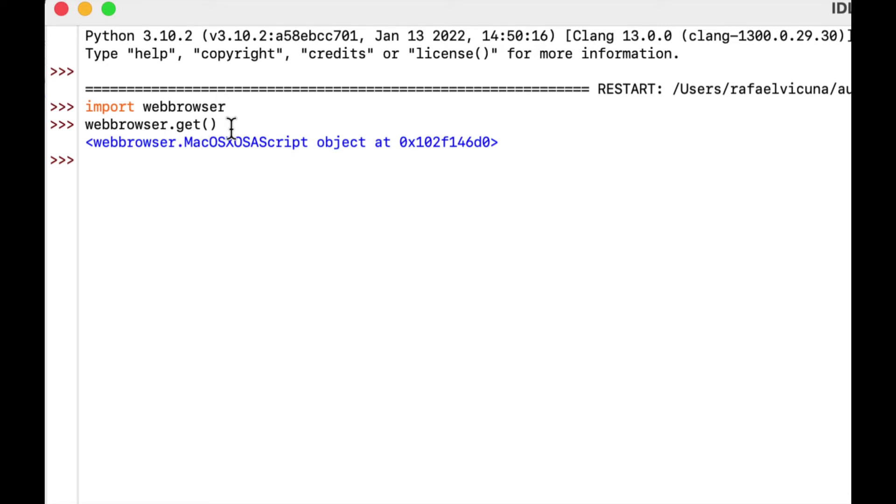
type("print(")
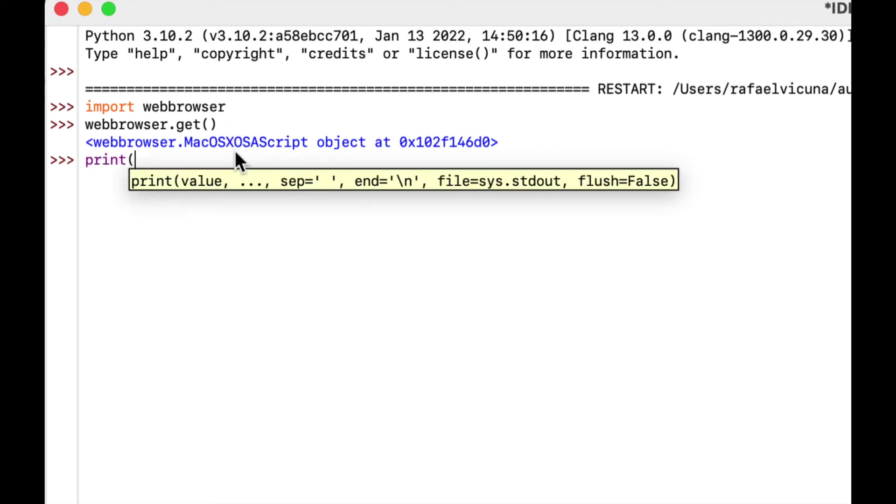
type("webbrowser.")
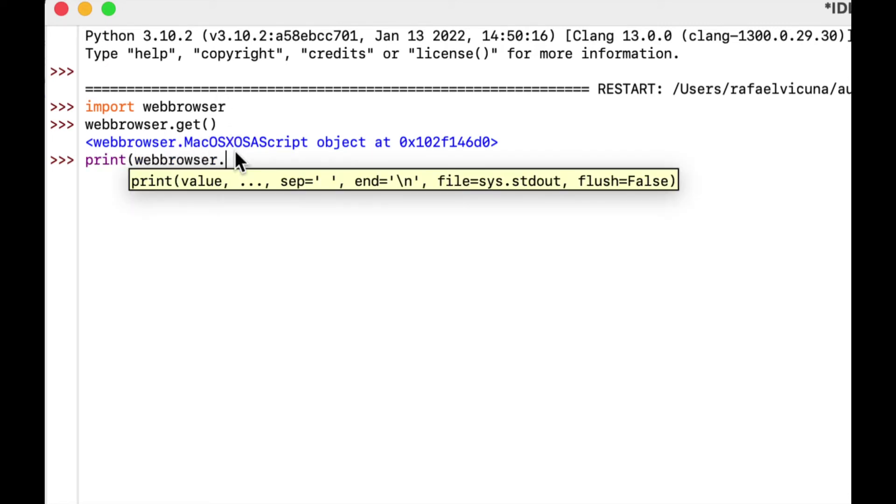
type("_brows")
type("ers)")
key("Return")
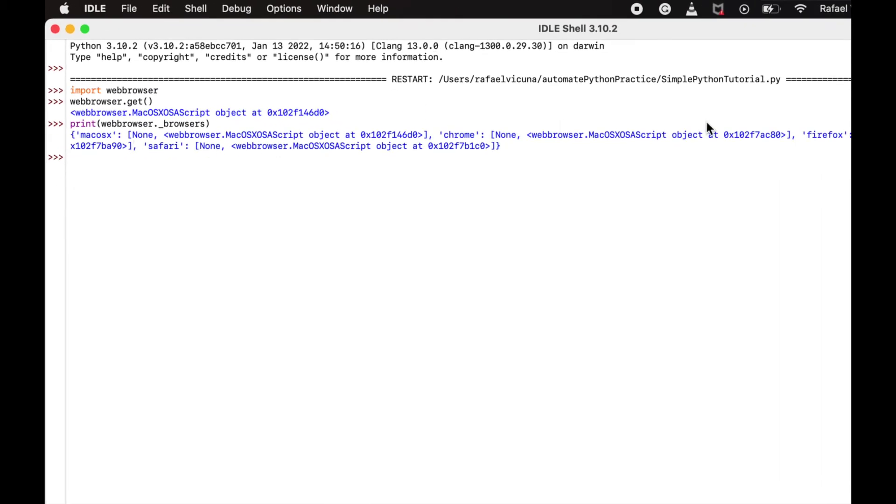
Highlight chrome, firefox and safari in the printed browsers dictionary
double_click(462, 137)
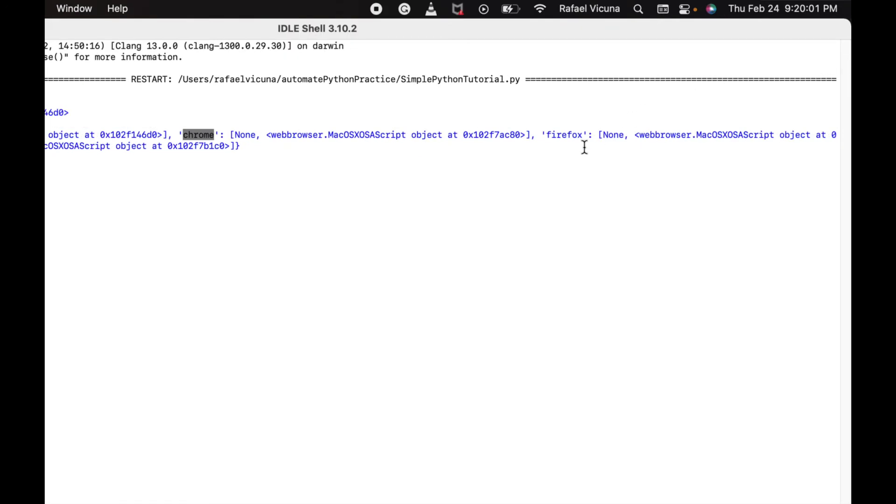
double_click(826, 135)
double_click(141, 145)
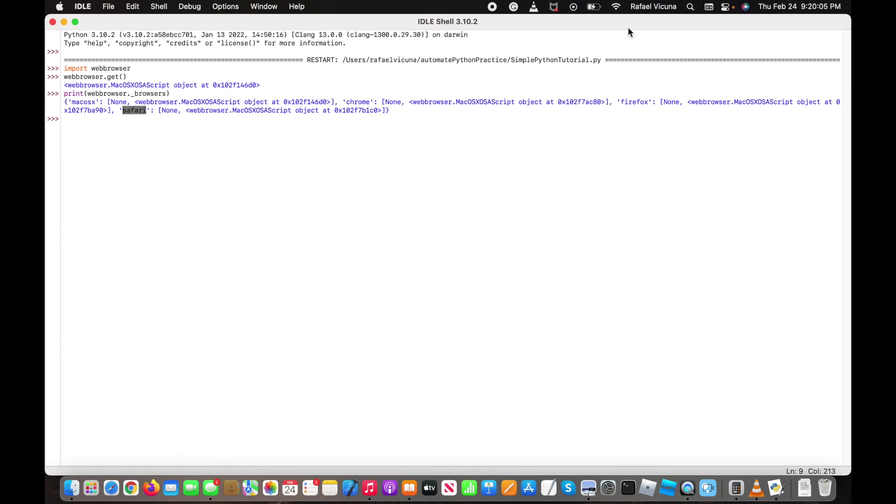
key("super+grave")
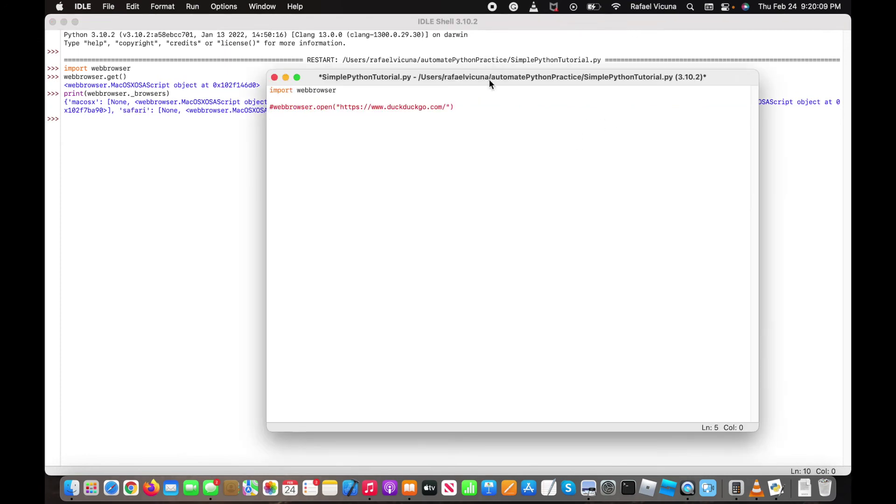
left_click_drag(489, 80, 498, 137)
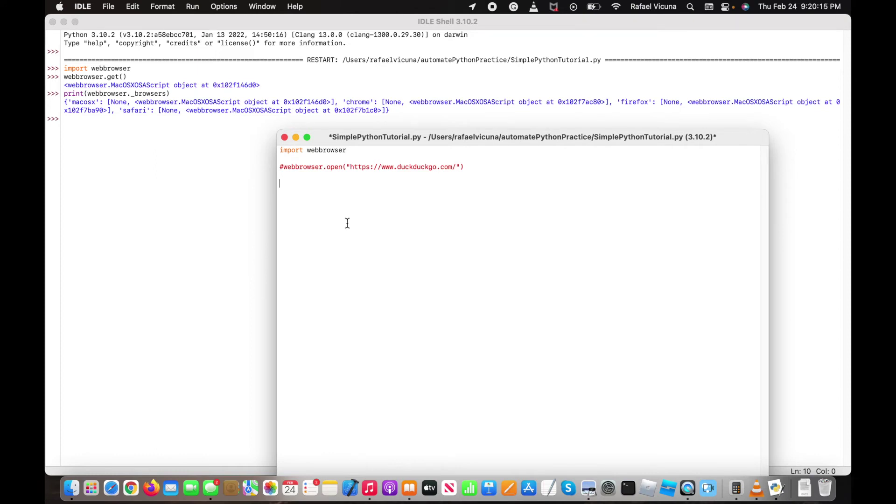
type("webbrowser")
type(".get")
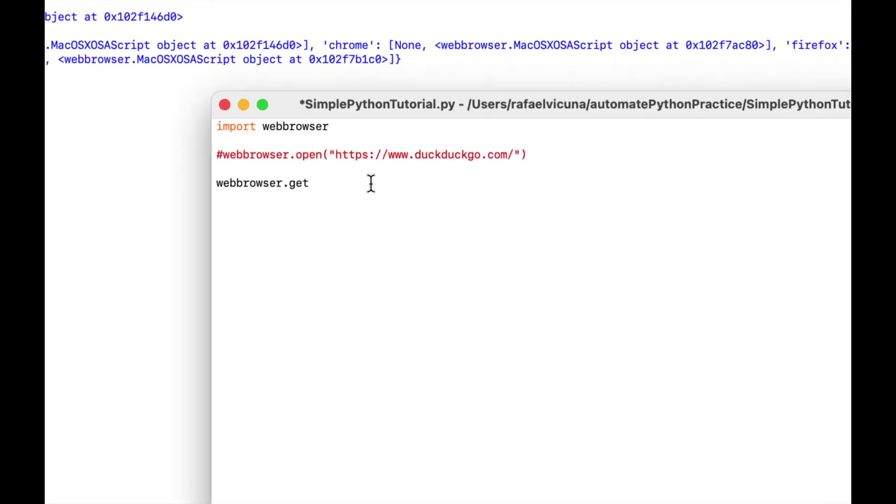
type("(")
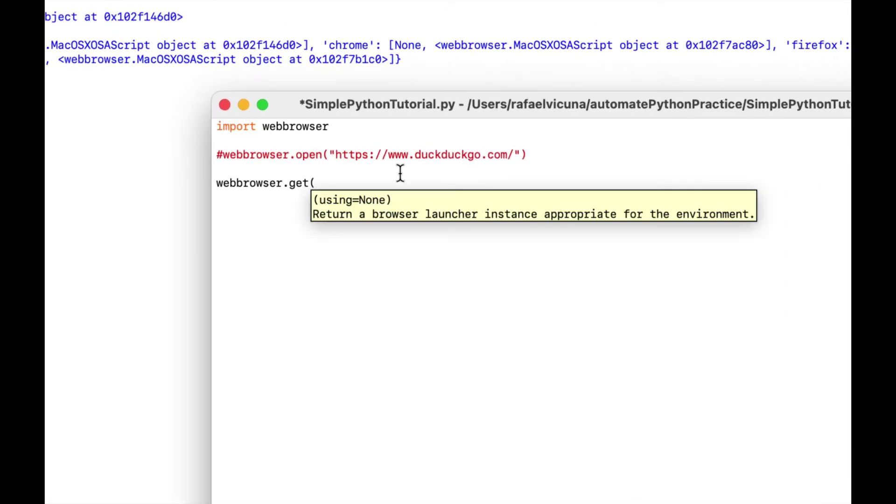
type(")")
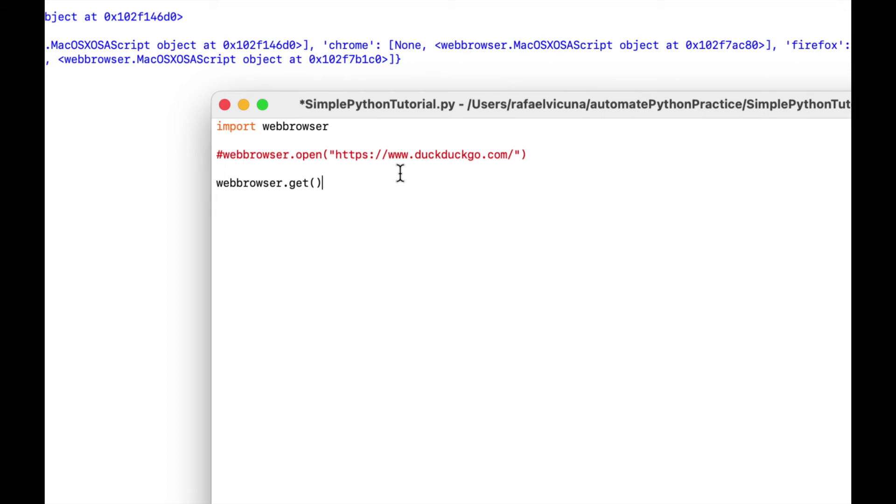
type(".open")
type("_new")
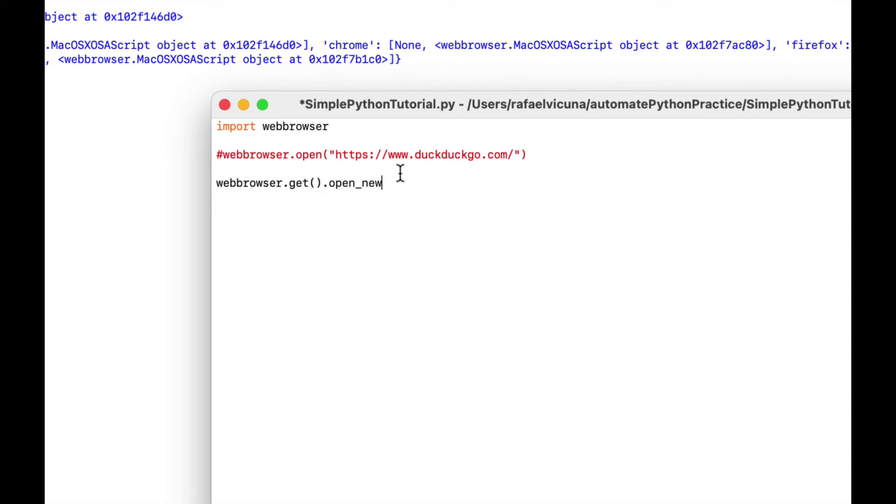
type("()")
key("Left")
type("\"\"")
key("Left")
type("https:")
type("//www.duck")
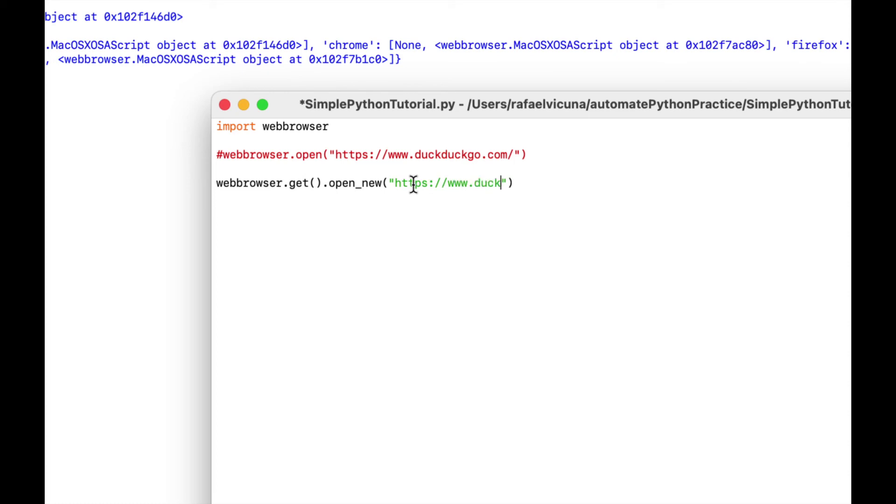
type("duckgo.c")
type("om/")
key("Right")
key("Right")
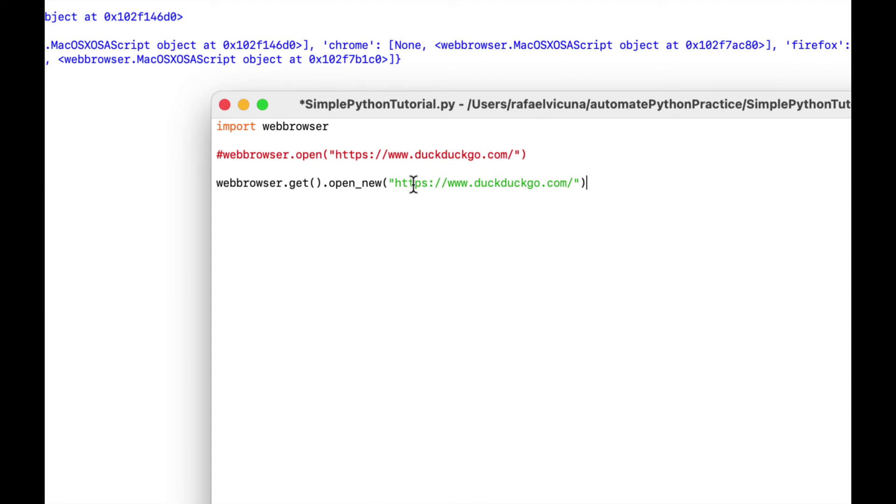
Fill in 'firefox' as the get() argument and save the script
left_click(315, 186)
type("''")
key("Left")
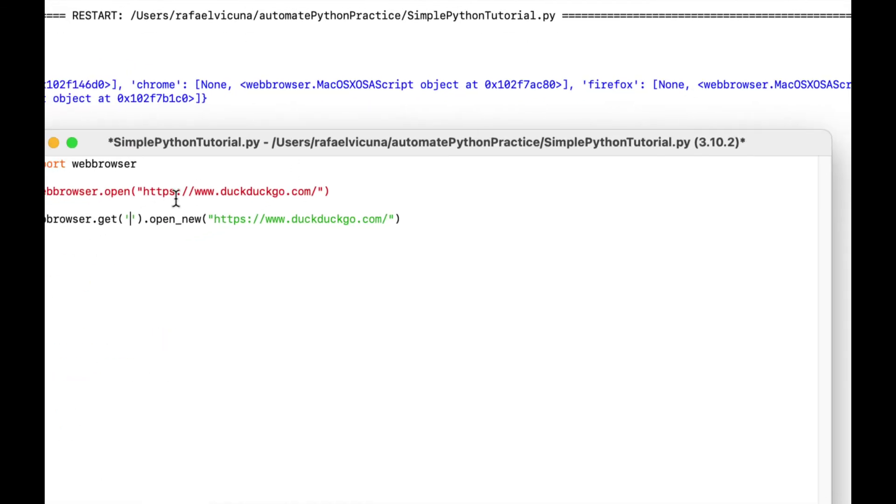
type("firefox")
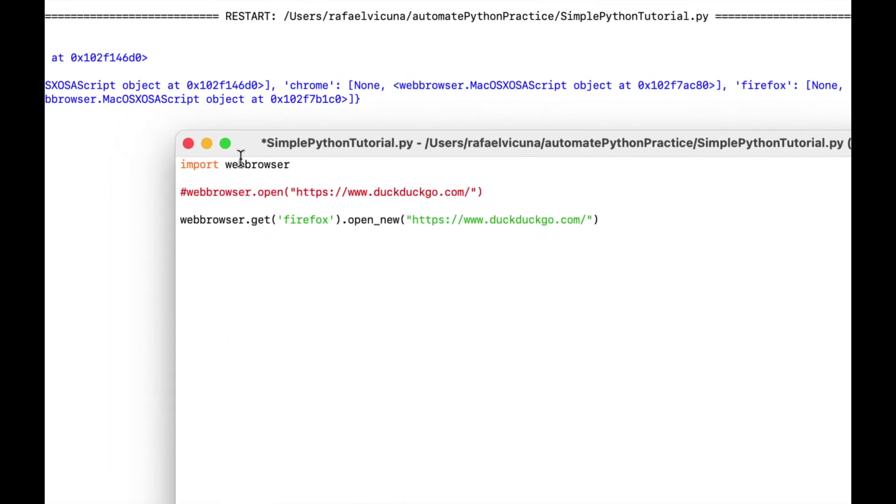
key("End")
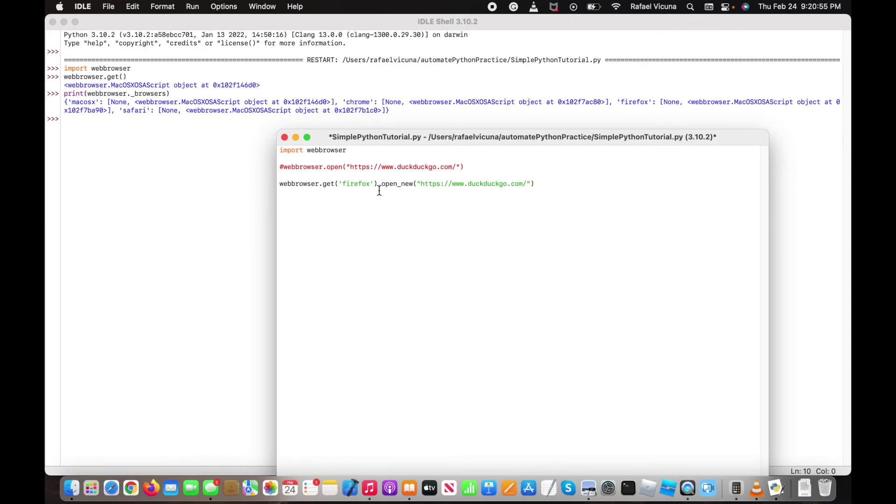
key("super+s")
Run the module so DuckDuckGo loads in Firefox, then quit Firefox
left_click(201, 6)
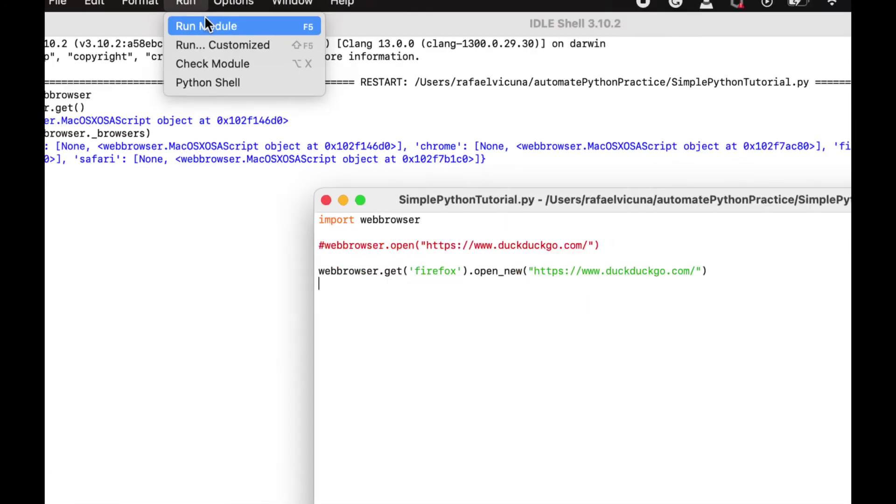
left_click(208, 24)
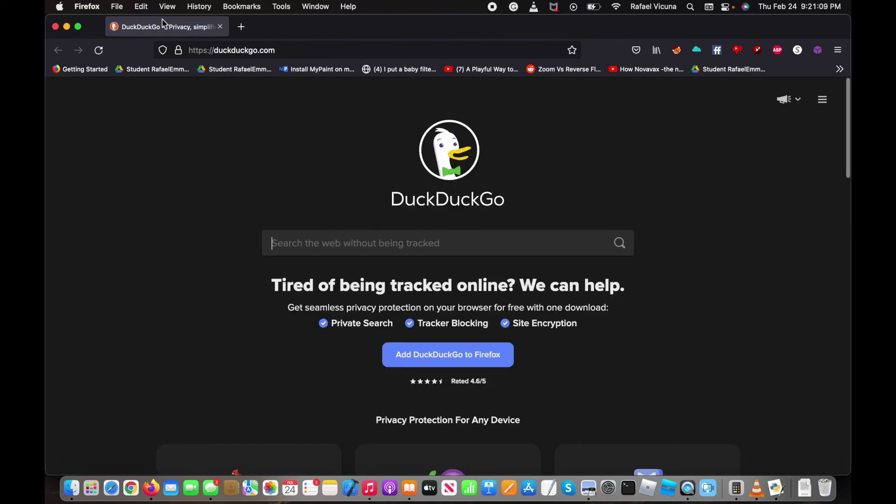
left_click(87, 6)
left_click(119, 122)
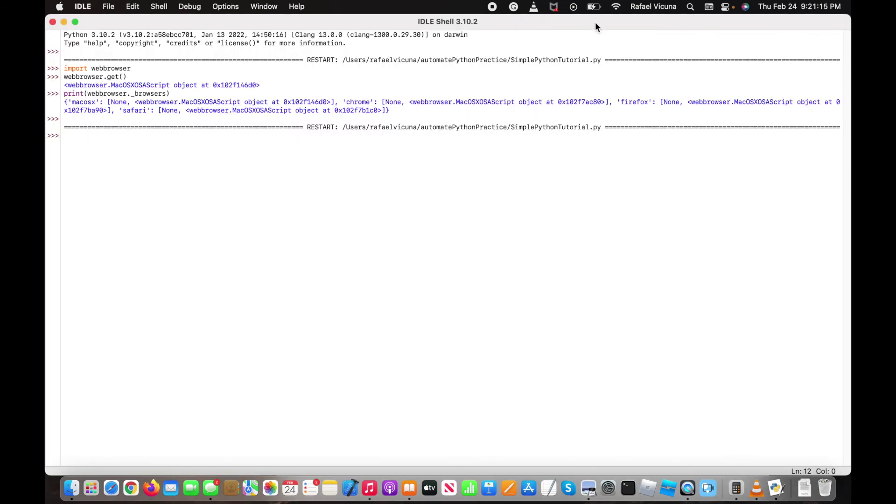
Bring the SimplePythonTutorial.py editor forward and nudge it slightly left
left_click_drag(595, 22, 601, 25)
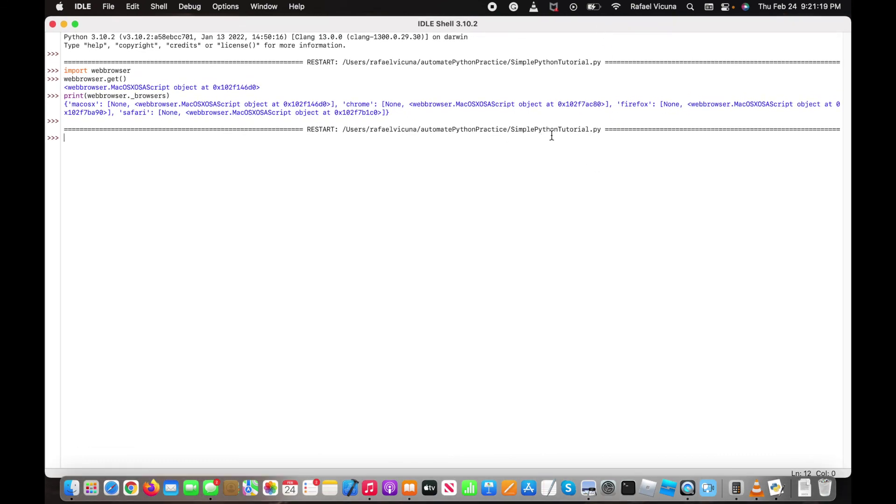
key("super+grave")
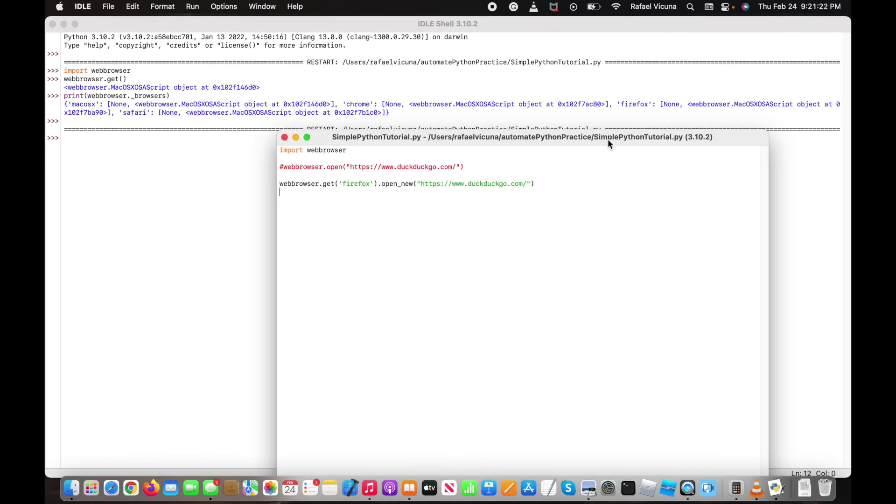
left_click_drag(608, 139, 585, 146)
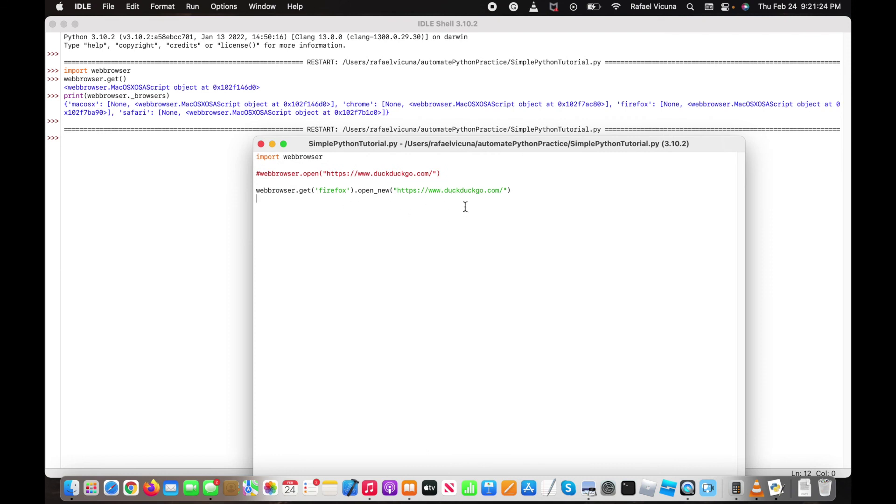